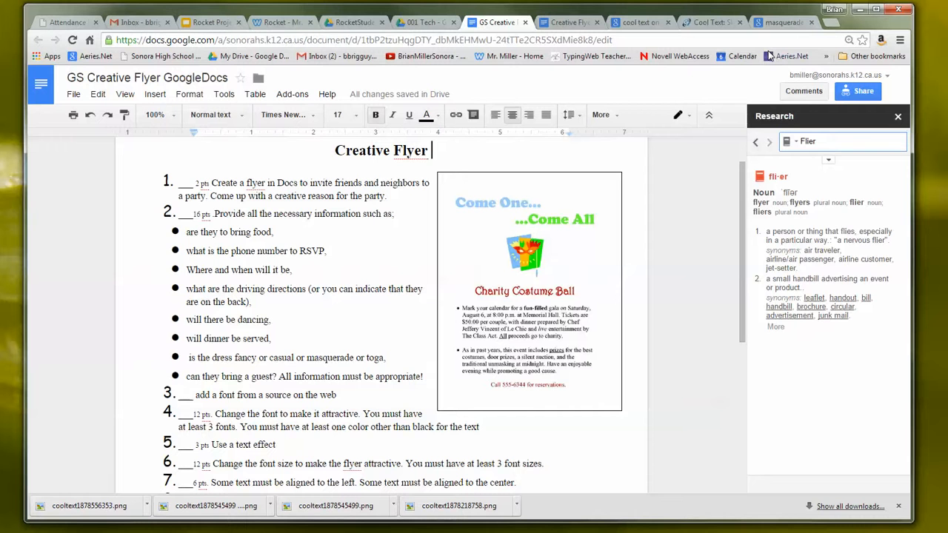
# Step: Create a new Google Docs document in the 001 Tech folder on Drive, accepting the shared folder's permissions
pyautogui.click(424, 23)
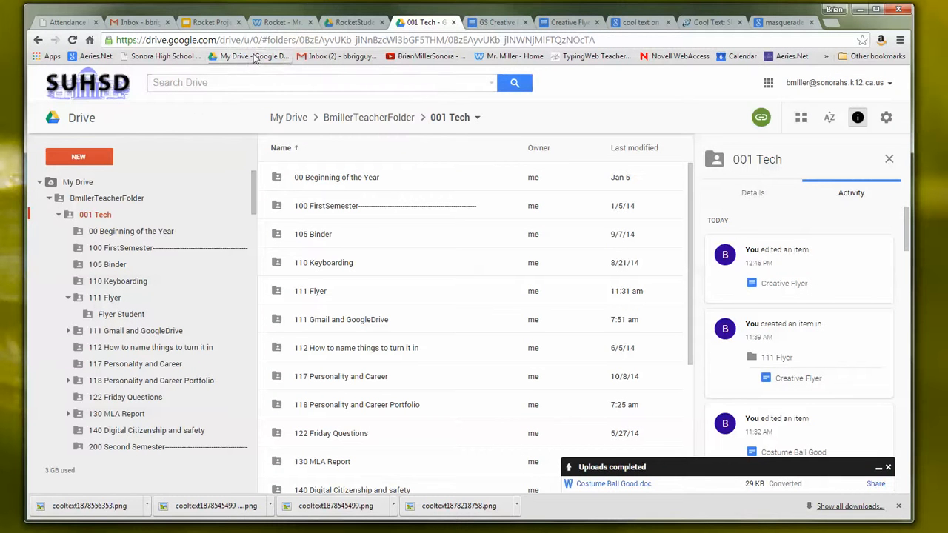
pyautogui.click(84, 164)
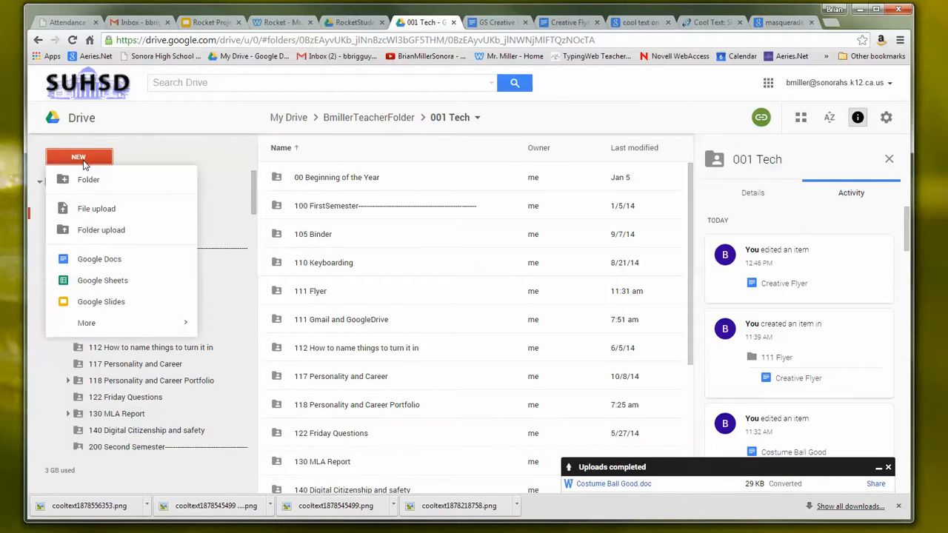
pyautogui.click(99, 260)
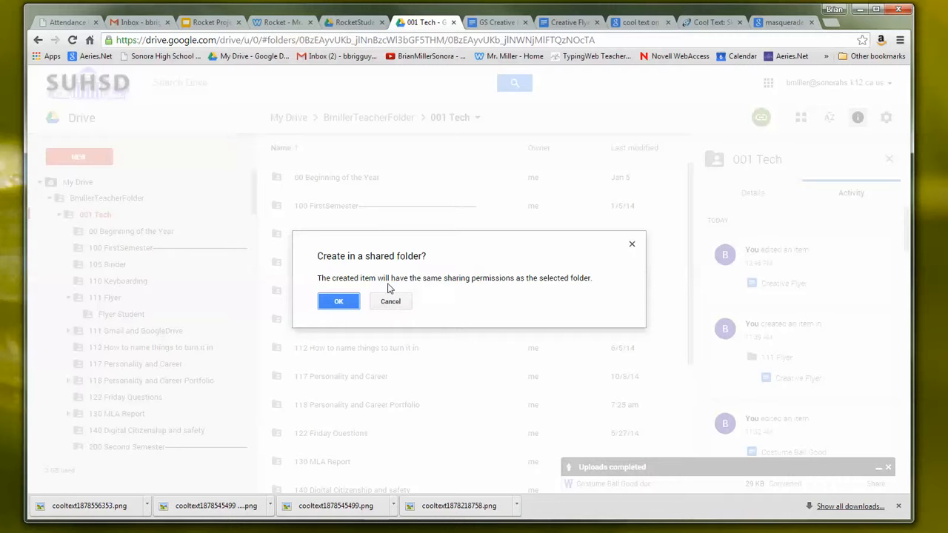
pyautogui.click(335, 309)
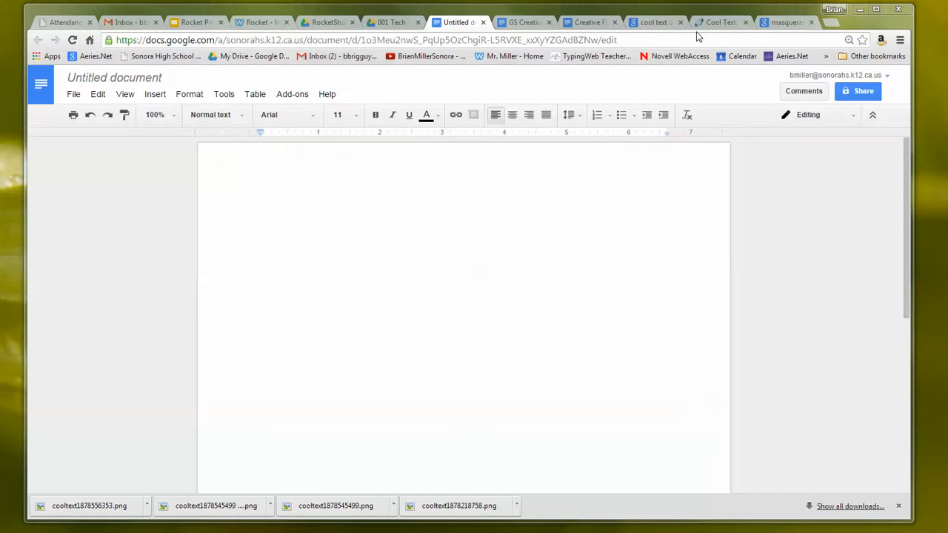
# Step: Review the example Creative Flyer document from its heading images down to the event details
pyautogui.click(588, 24)
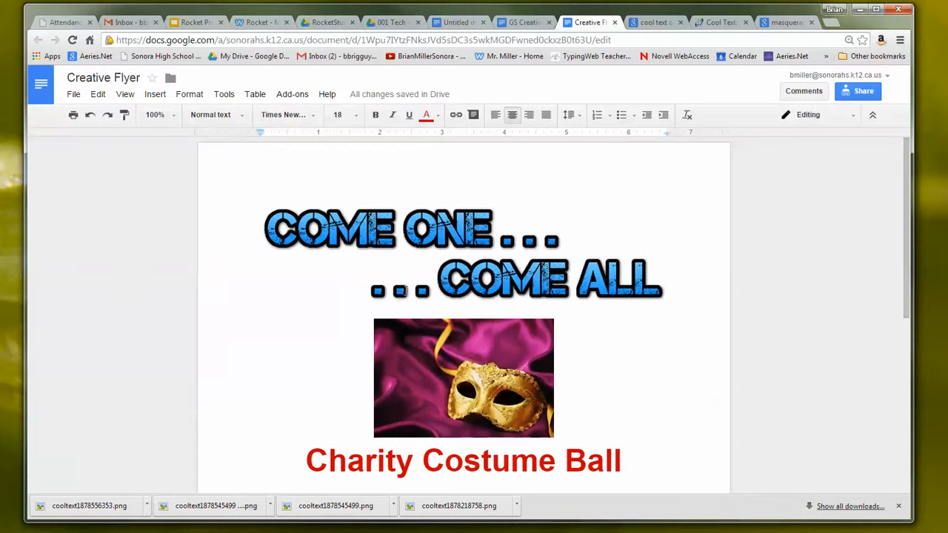
pyautogui.scroll(-2, 859, 256)
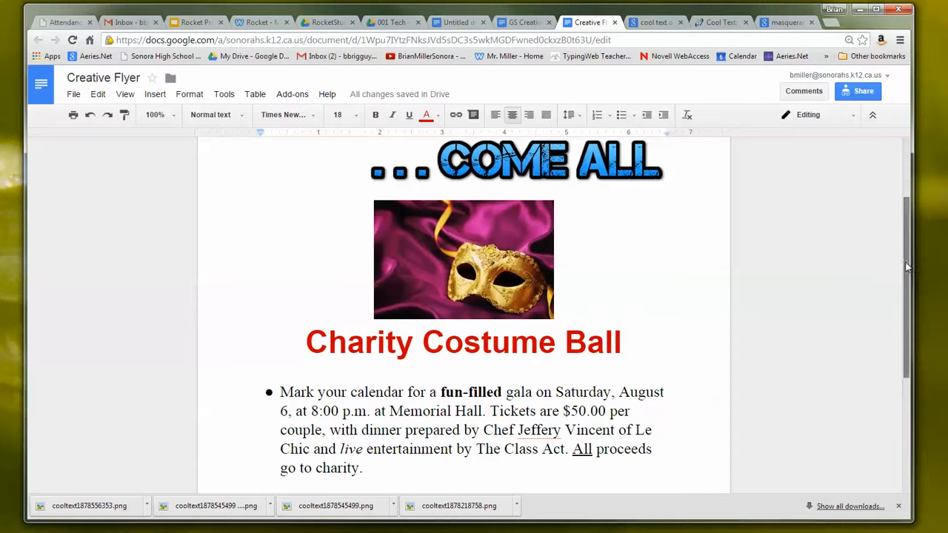
pyautogui.moveTo(903, 265); pyautogui.dragTo(900, 191)
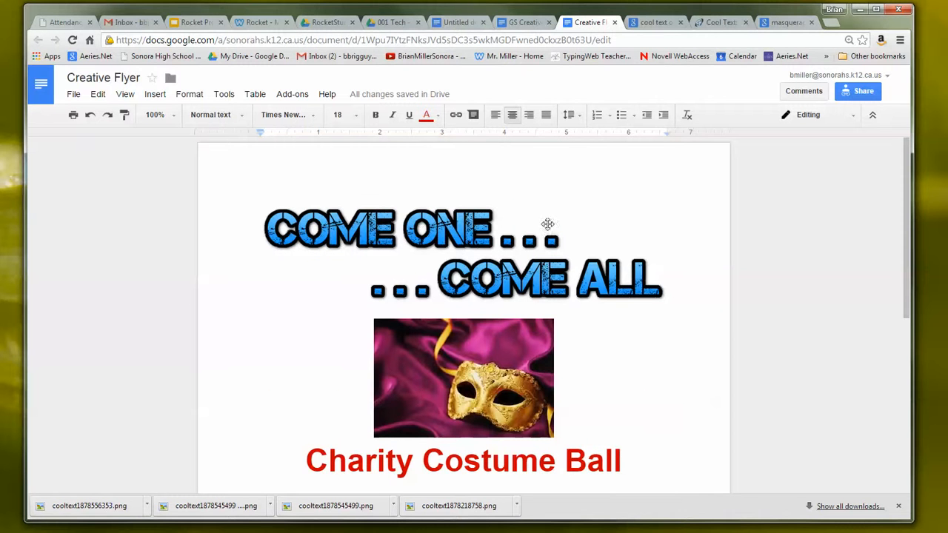
# Step: Generate the ". . . Come All" logo on the Cool Text site, keeping its current design settings
pyautogui.click(651, 23)
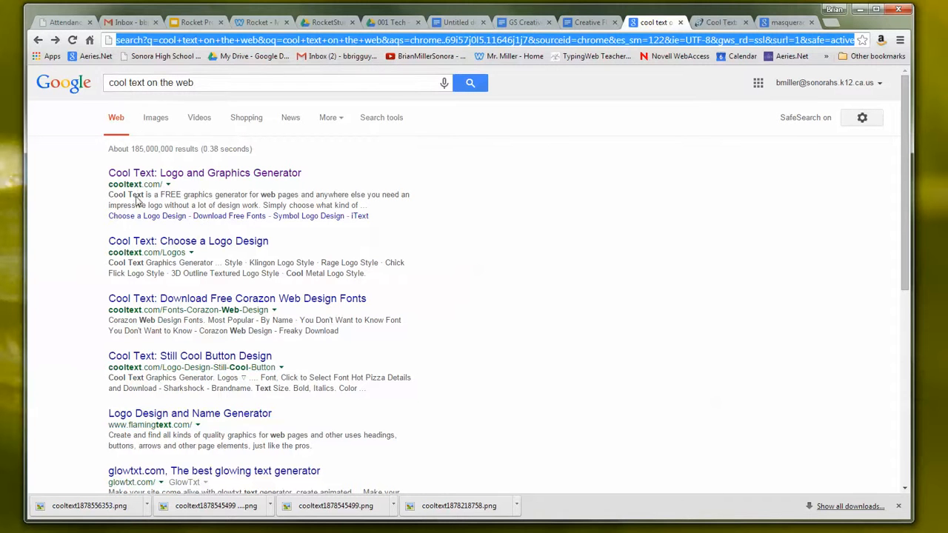
pyautogui.click(716, 24)
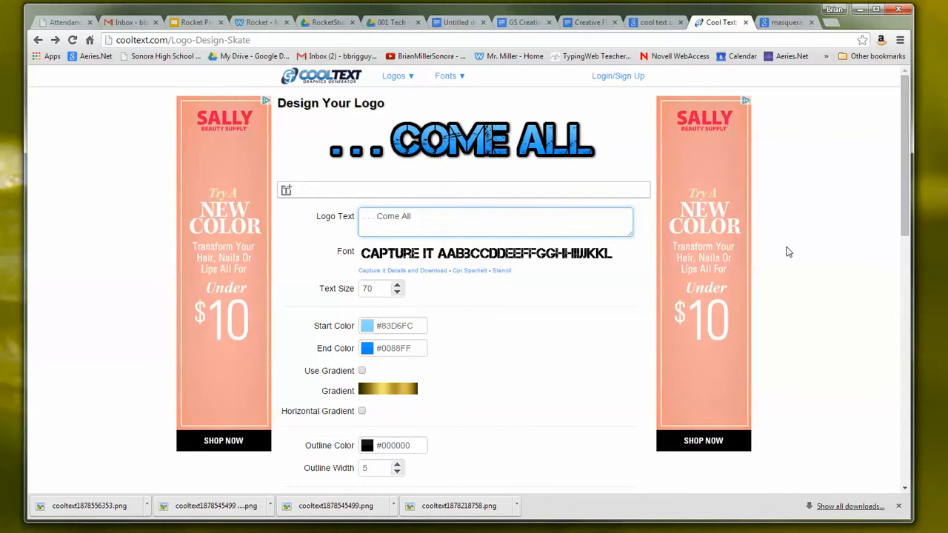
pyautogui.moveTo(904, 214); pyautogui.dragTo(884, 338)
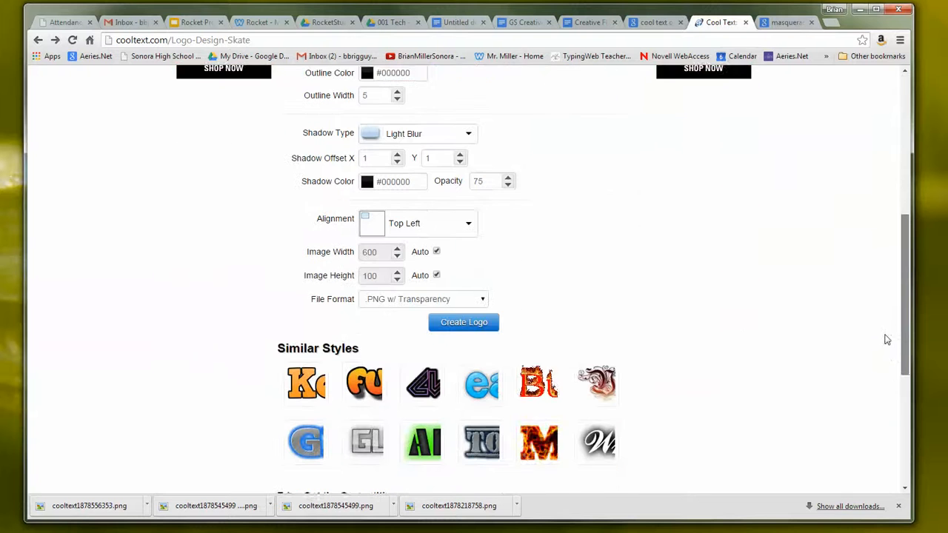
pyautogui.click(461, 323)
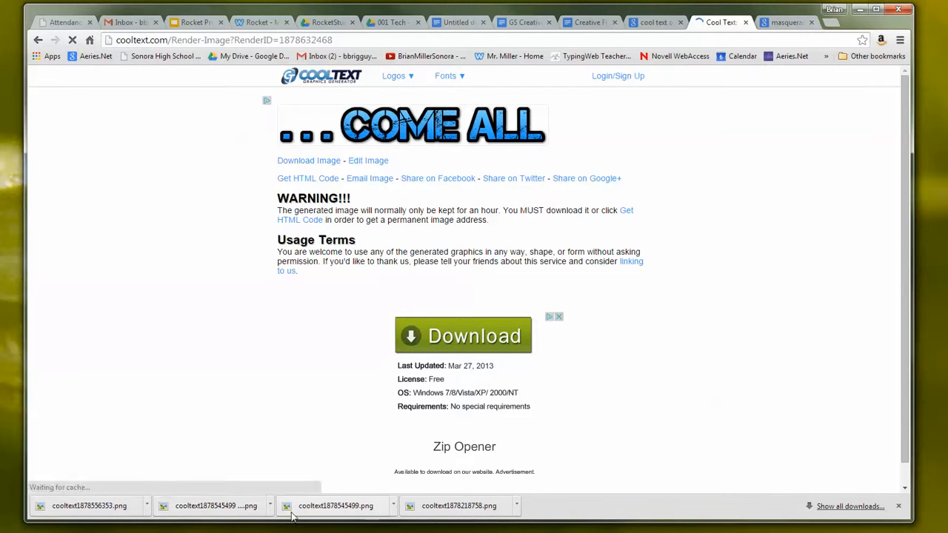
# Step: Show the downloaded cooltext1878556353.png in its Downloads folder and move the folder window aside to uncover the browser
pyautogui.click(147, 506)
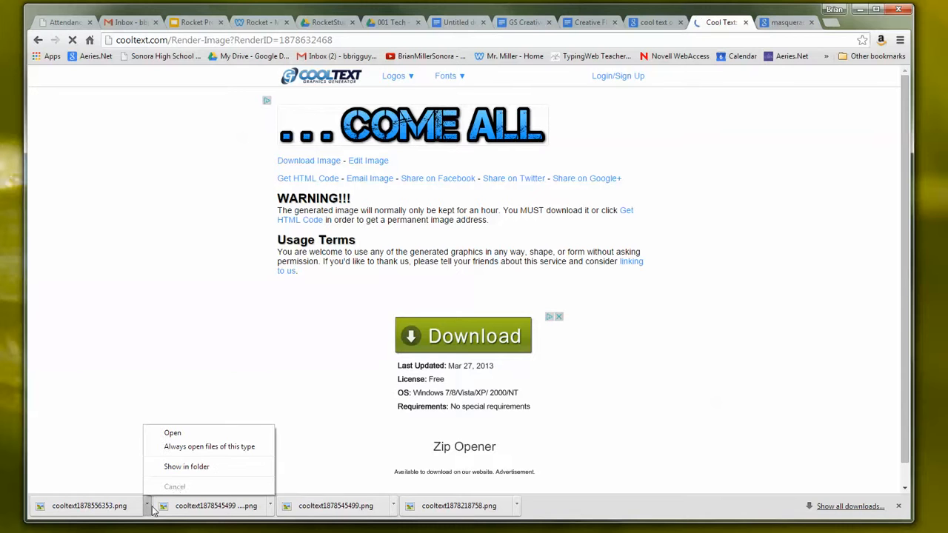
pyautogui.click(187, 467)
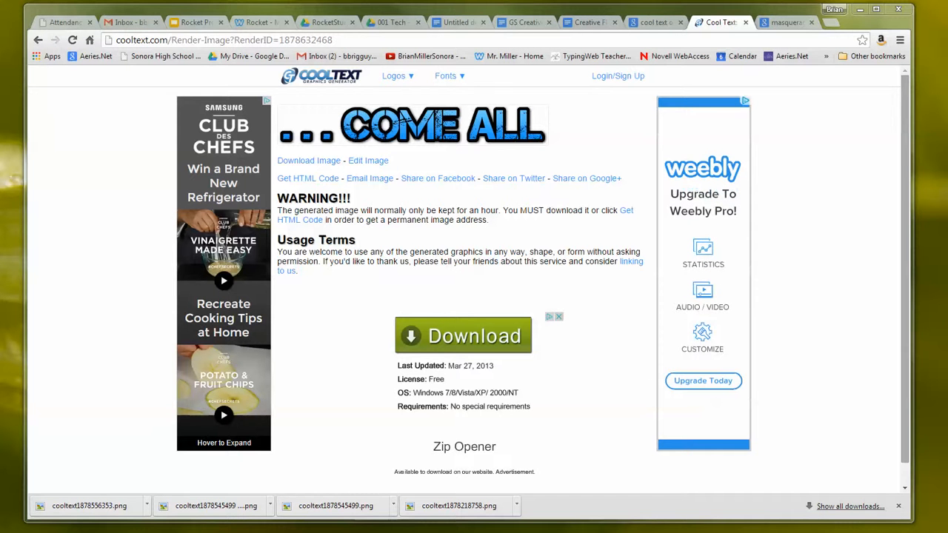
pyautogui.moveTo(947, 155); pyautogui.dragTo(664, 78)
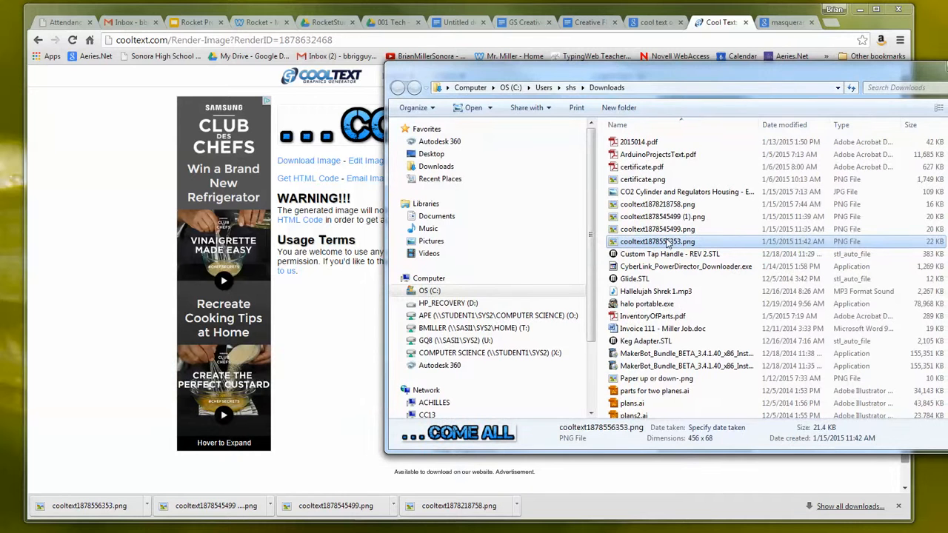
pyautogui.moveTo(679, 80); pyautogui.dragTo(897, 148)
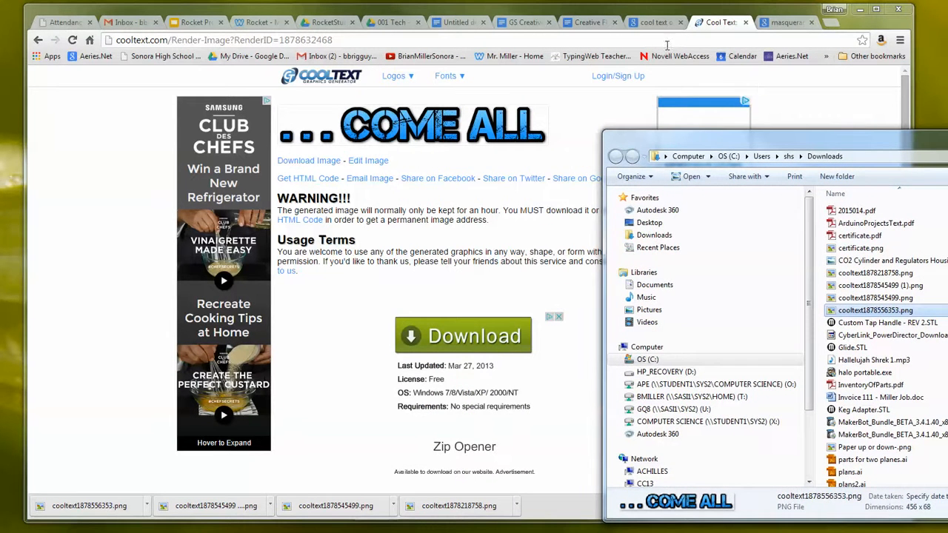
# Step: Try to bring cooltext1878556353.png from the Downloads folder into the Creative Flyer document
pyautogui.click(598, 28)
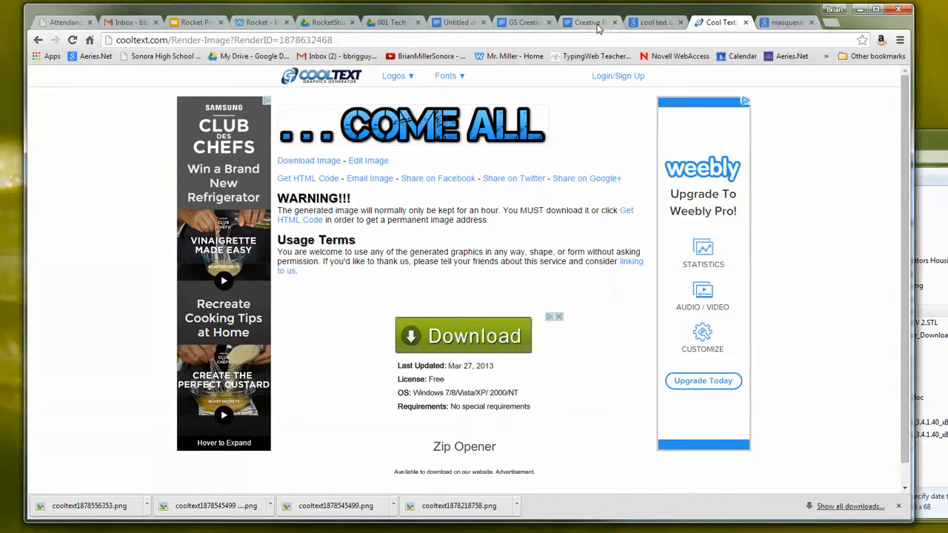
pyautogui.click(596, 25)
pyautogui.moveTo(930, 141); pyautogui.dragTo(855, 135)
pyautogui.moveTo(805, 306); pyautogui.dragTo(503, 233)
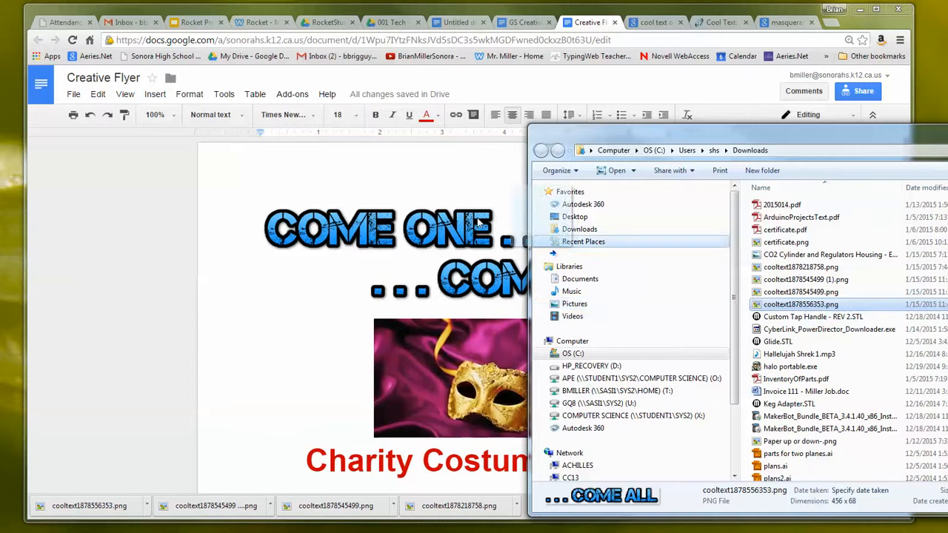
pyautogui.moveTo(448, 216); pyautogui.dragTo(790, 306)
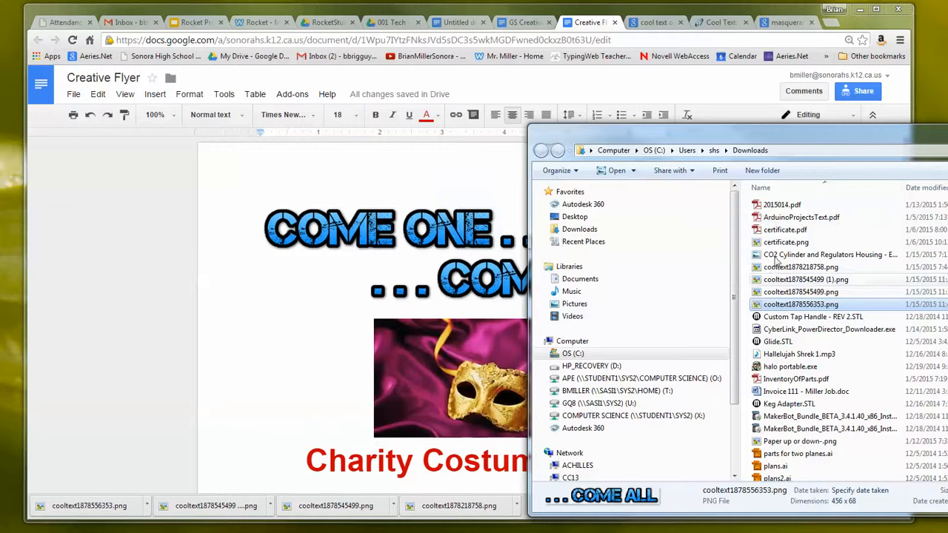
pyautogui.moveTo(714, 139); pyautogui.dragTo(947, 133)
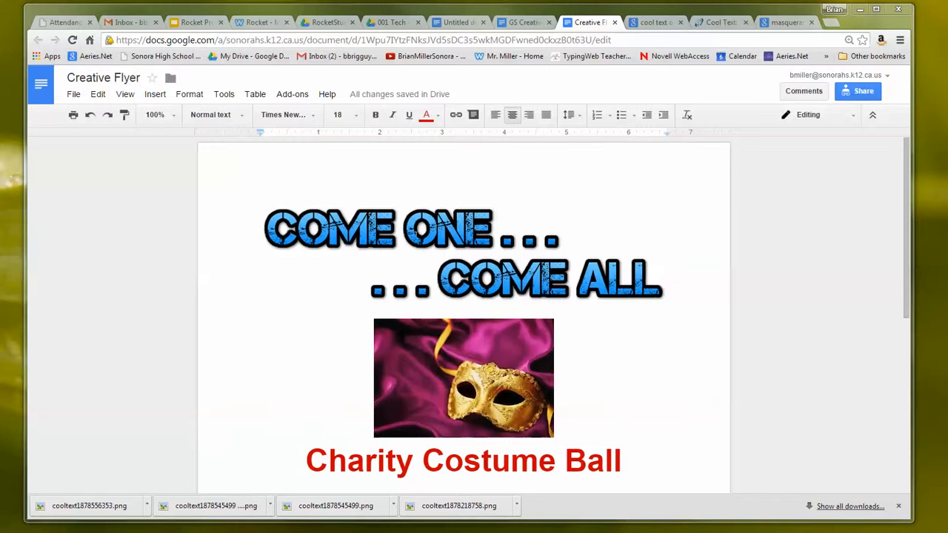
# Step: Check the alignment of the "Come One . . ." and ". . . Come All" heading images
pyautogui.click(433, 227)
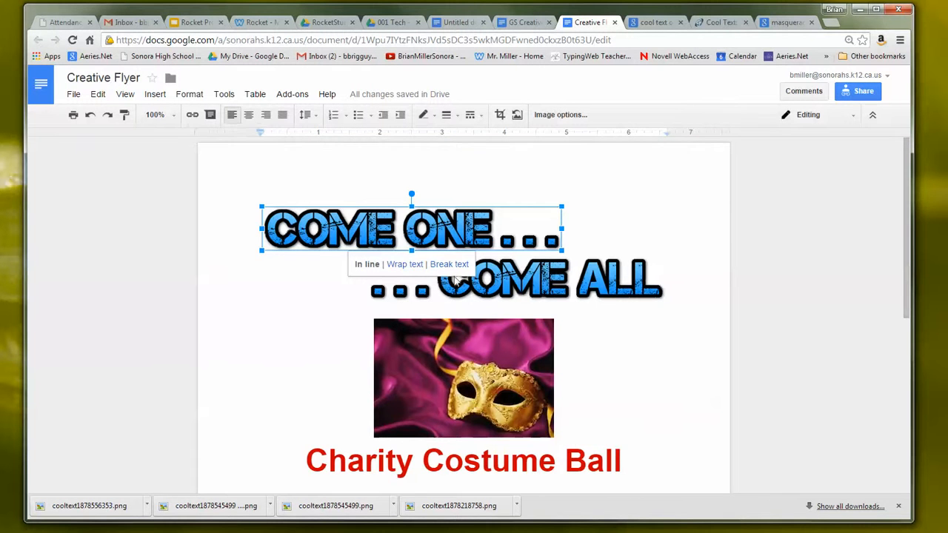
pyautogui.click(489, 287)
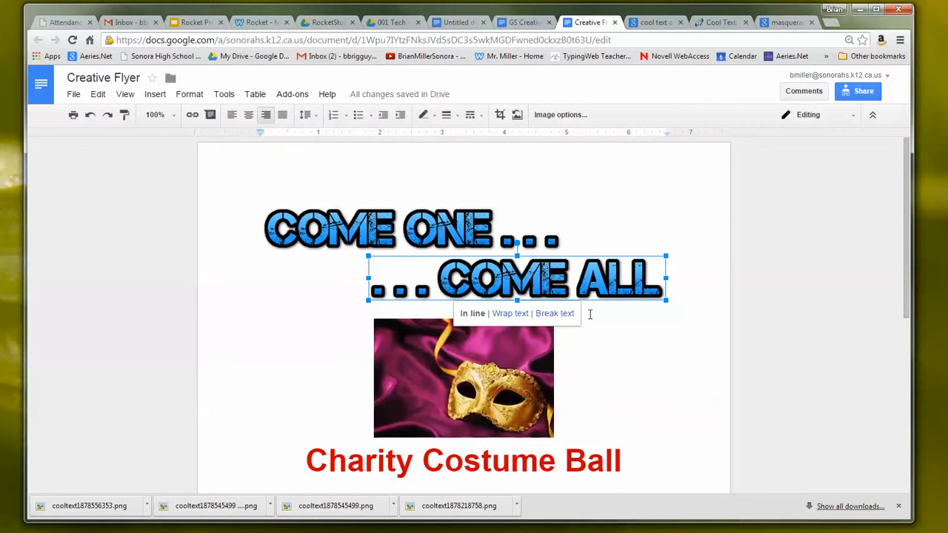
# Step: Open the larger preview of the gold mask on purple satin in the masquerade image results
pyautogui.click(787, 23)
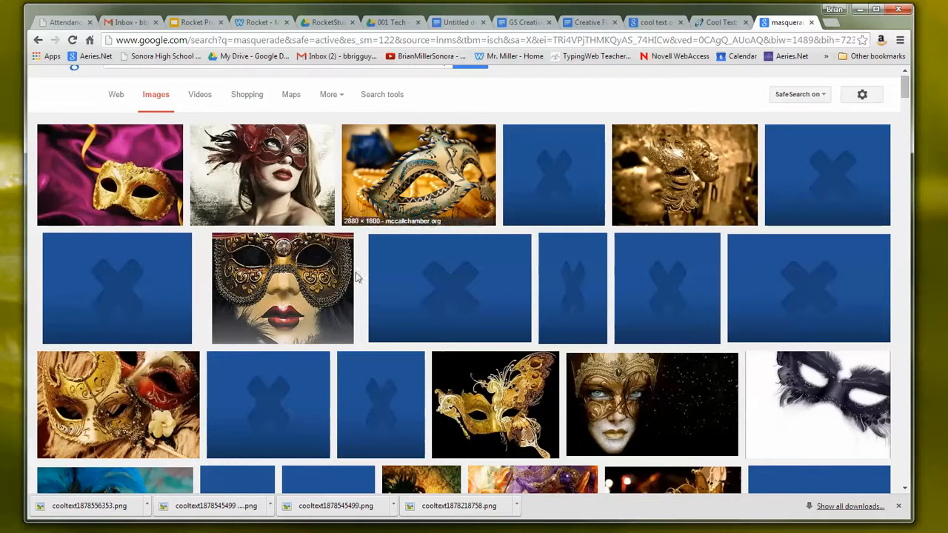
pyautogui.rightClick(104, 185)
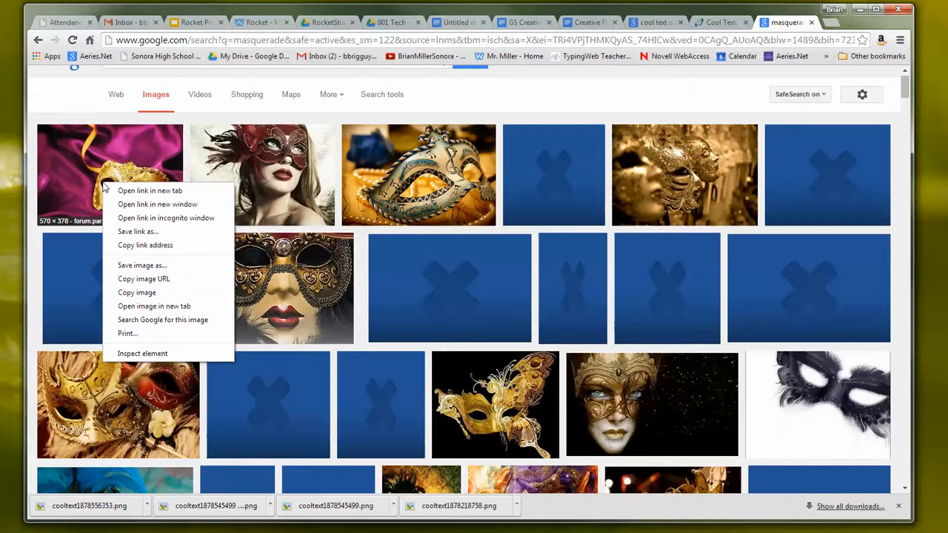
pyautogui.click(144, 295)
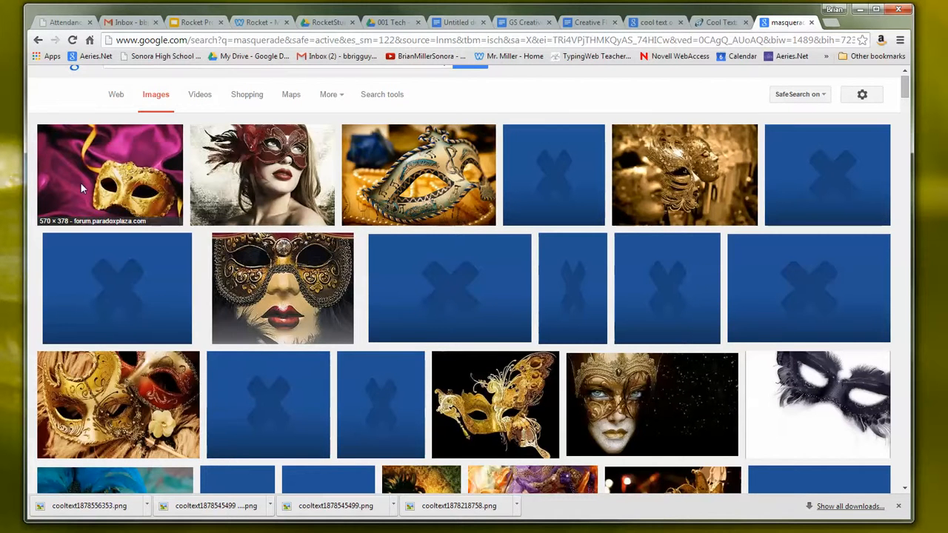
pyautogui.click(124, 204)
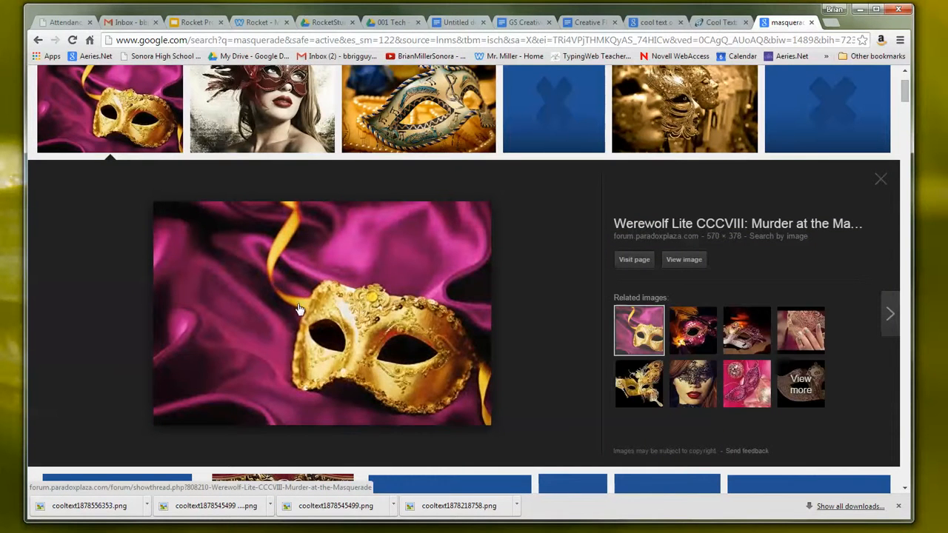
pyautogui.rightClick(297, 303)
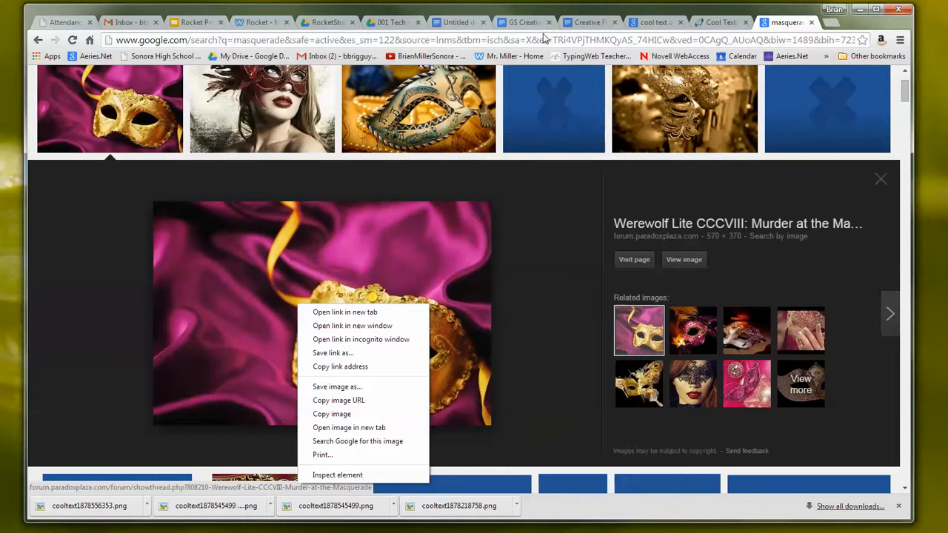
# Step: Add an empty line after the ". . . Come All" heading image in the Creative Flyer document
pyautogui.click(582, 22)
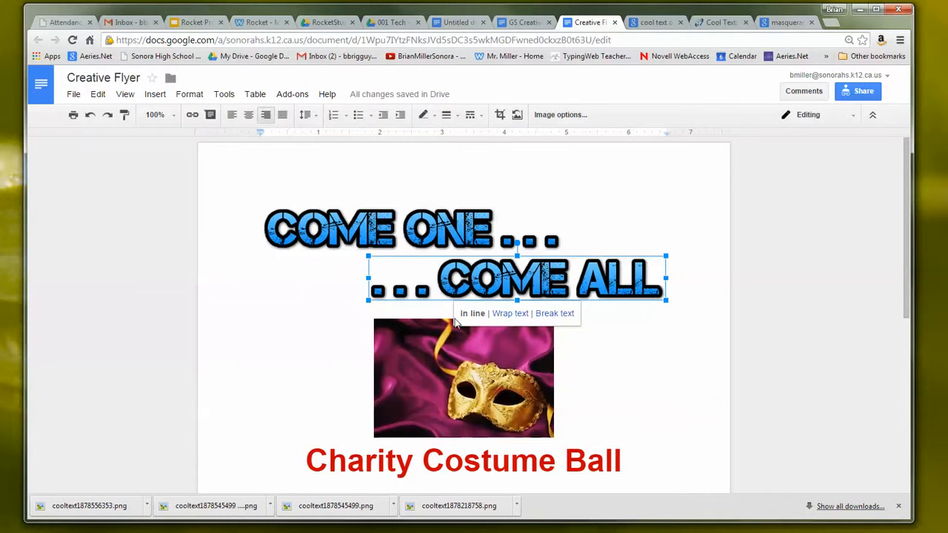
pyautogui.click(681, 293)
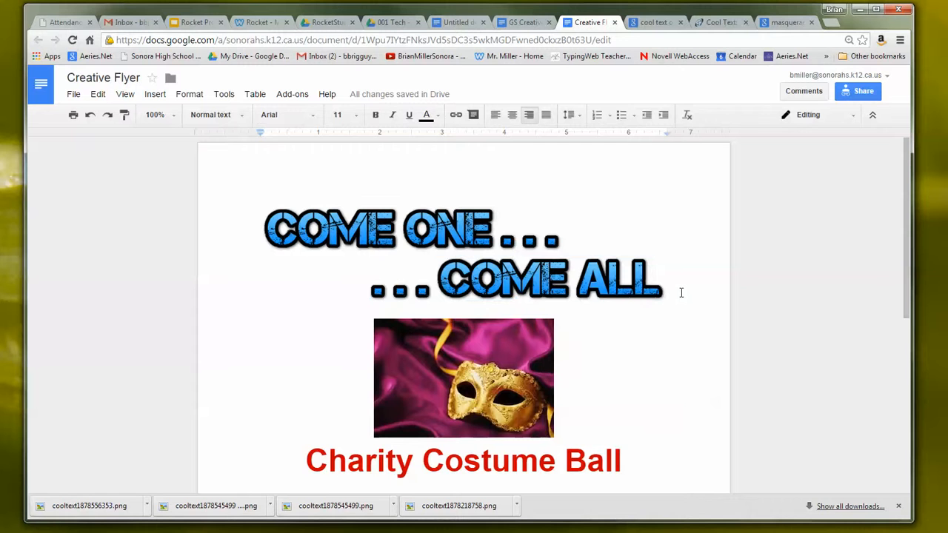
pyautogui.press('Return')
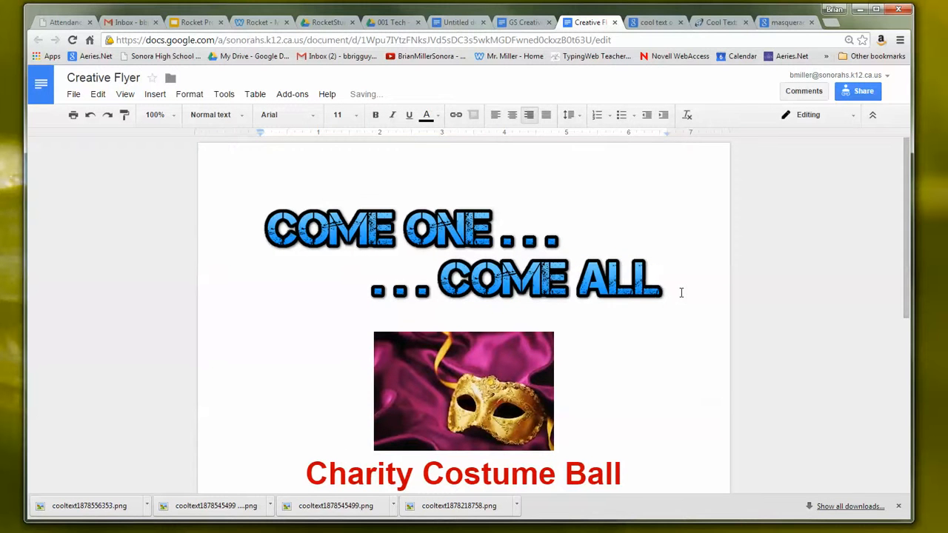
# Step: Try pasting the clipboard contents onto the empty line, and undo the paste
pyautogui.hotkey('ctrl', 'v')
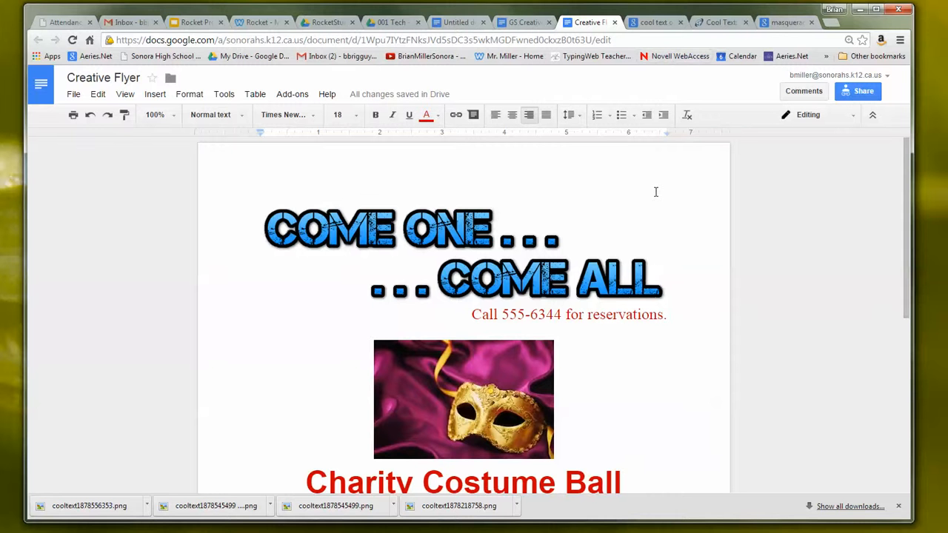
pyautogui.click(90, 114)
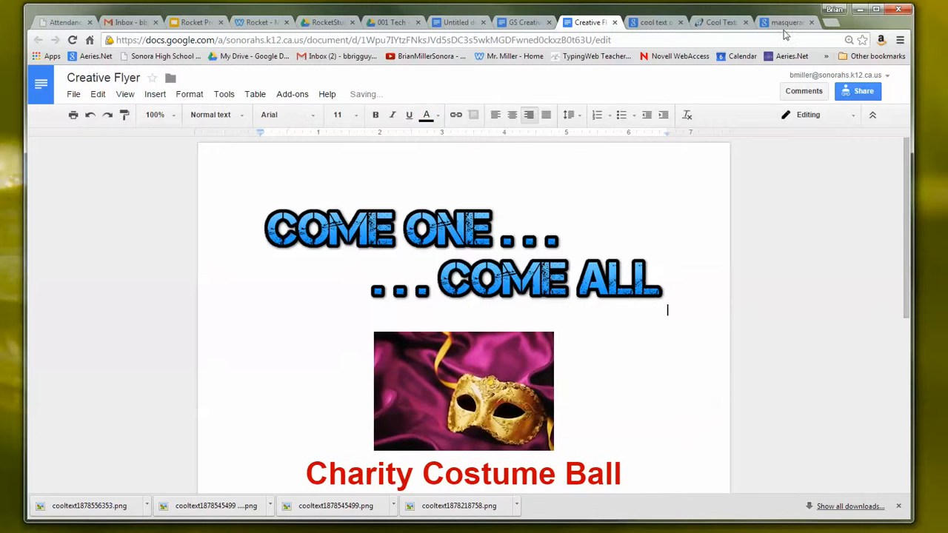
# Step: Copy the enlarged gold mask image from the masquerade results and return to the Creative Flyer document
pyautogui.click(795, 24)
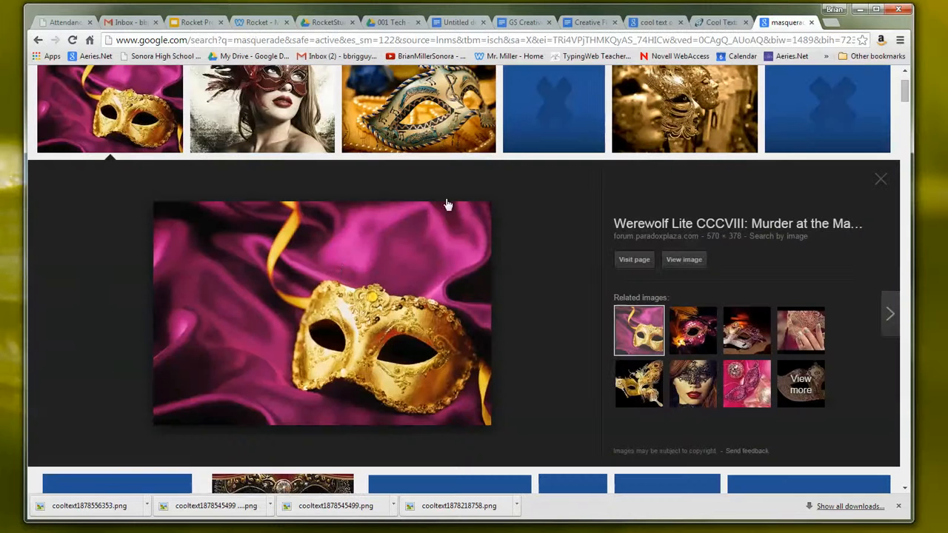
pyautogui.rightClick(341, 265)
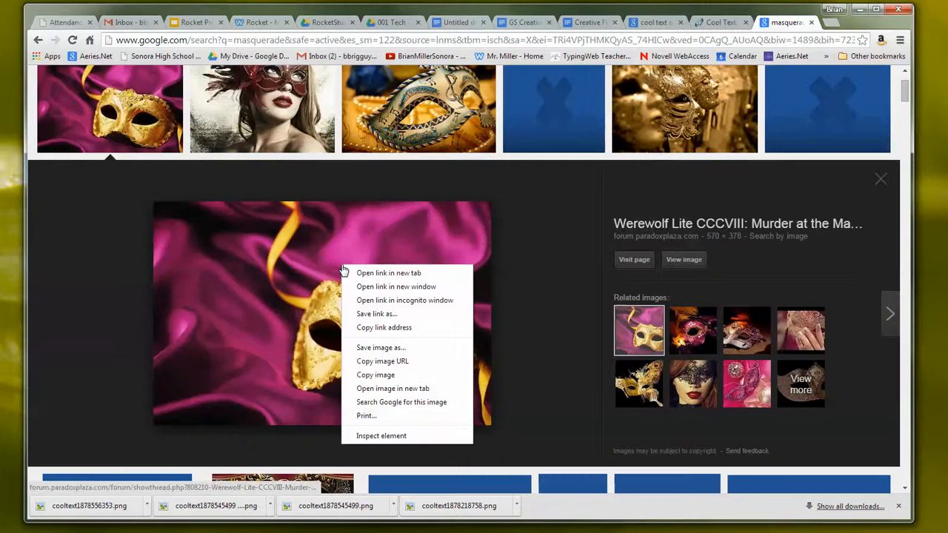
pyautogui.click(381, 375)
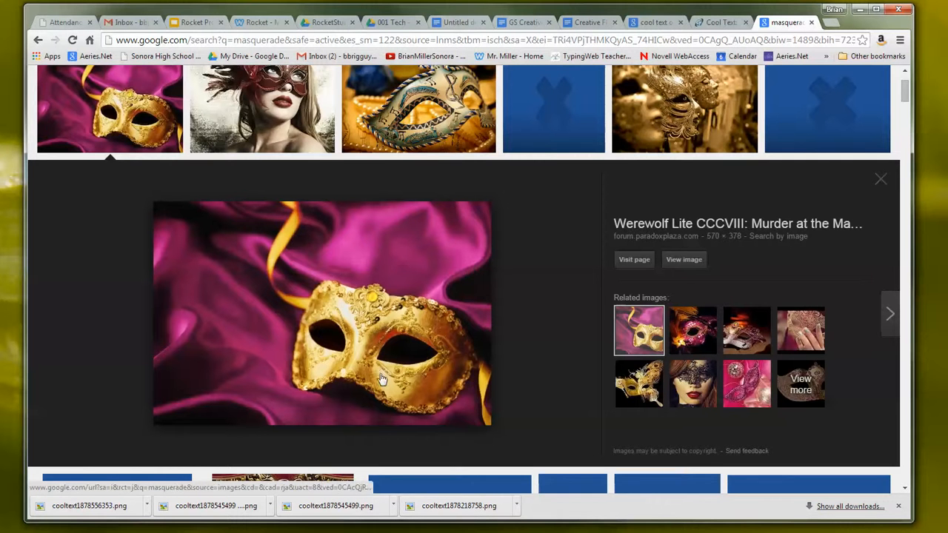
pyautogui.click(588, 22)
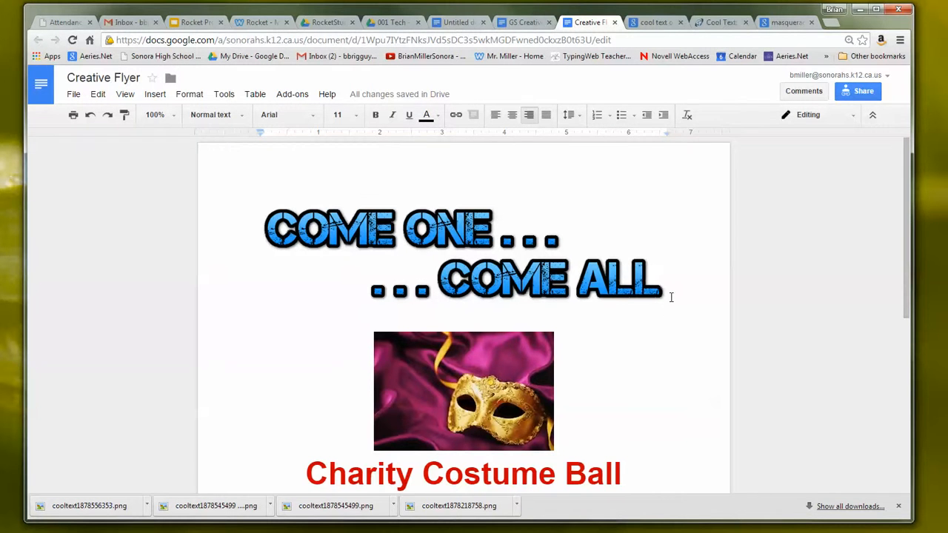
# Step: Paste the gold mask image below the ". . . Come All" heading, shrink it to about 3 inches wide, and center it
pyautogui.hotkey('ctrl', 'v')
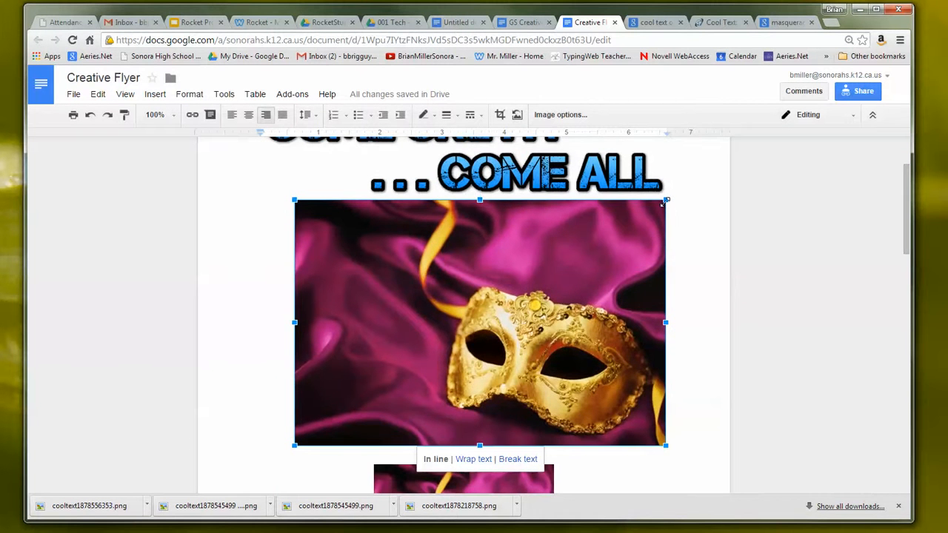
pyautogui.moveTo(666, 200); pyautogui.dragTo(447, 328)
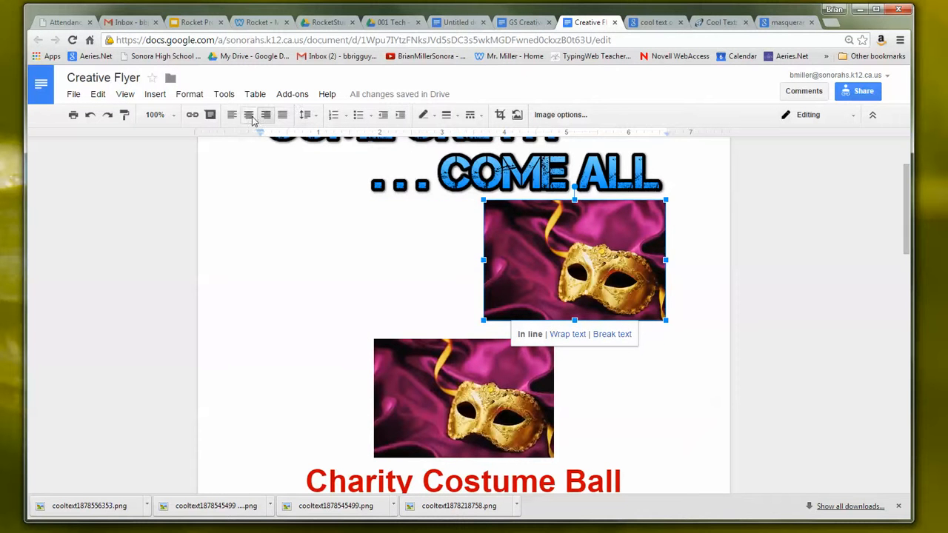
pyautogui.click(250, 119)
# Step: Delete the older duplicate mask picture directly above the "Charity Costume Ball" heading
pyautogui.click(445, 423)
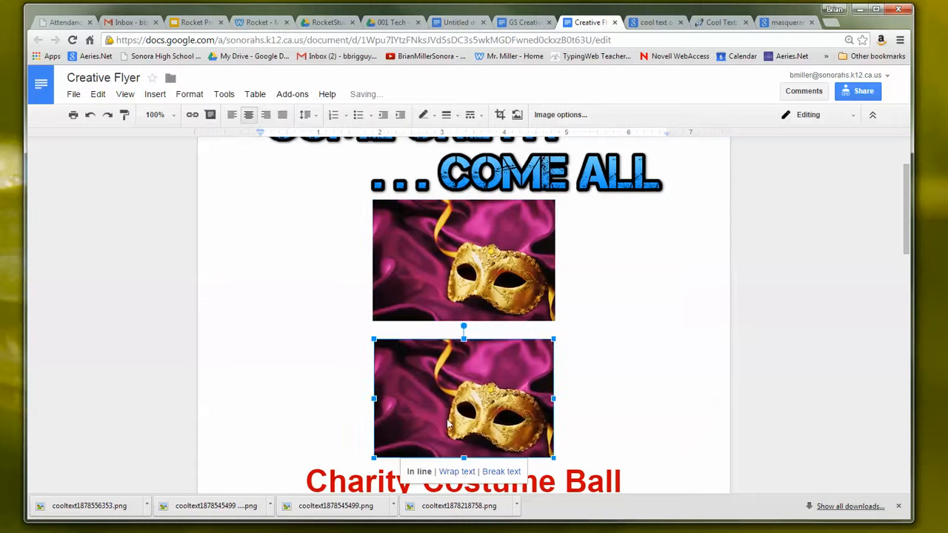
pyautogui.press('Delete')
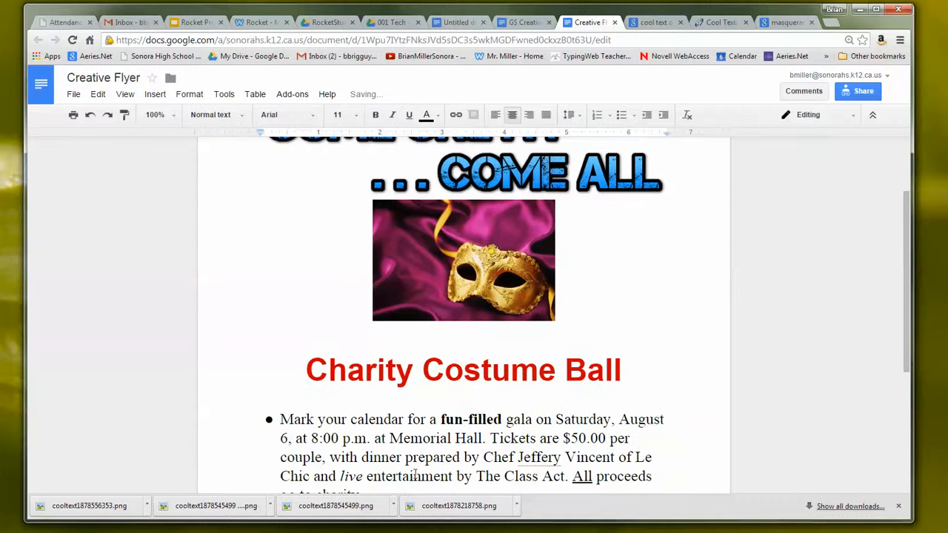
pyautogui.scroll(-3, 337, 377)
pyautogui.scroll(4, 333, 385)
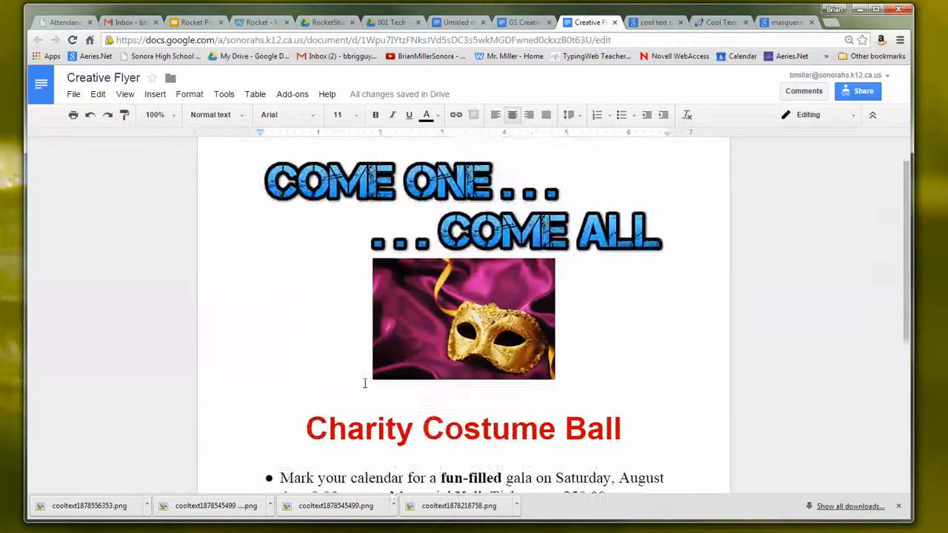
# Step: Change the font of the "Charity Costume Ball" heading to Calibri
pyautogui.scroll(-2, 330, 396)
pyautogui.moveTo(311, 317); pyautogui.dragTo(629, 317)
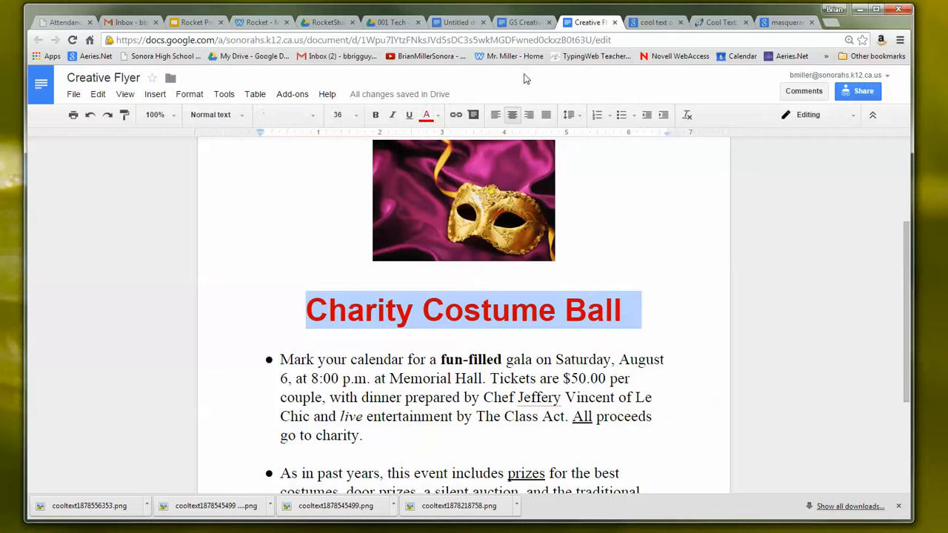
pyautogui.click(436, 119)
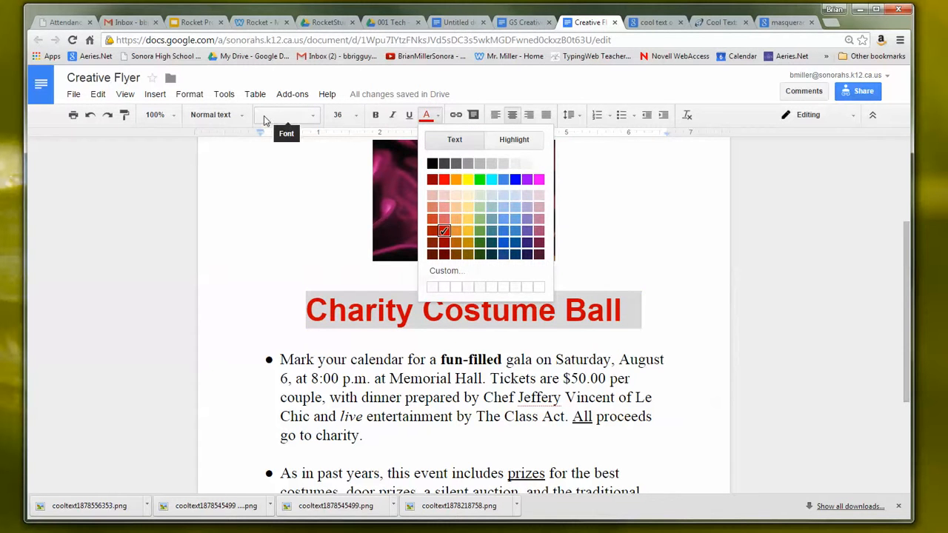
pyautogui.click(315, 121)
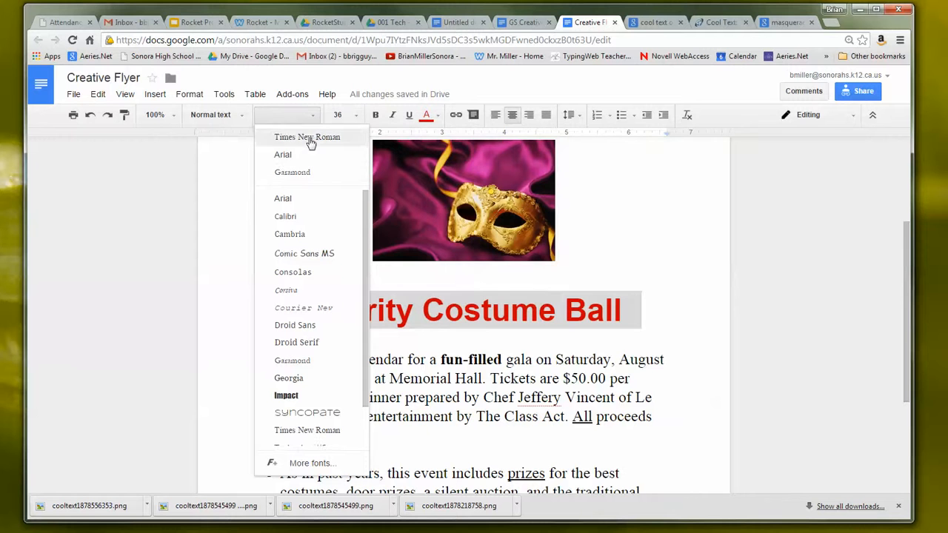
pyautogui.click(295, 219)
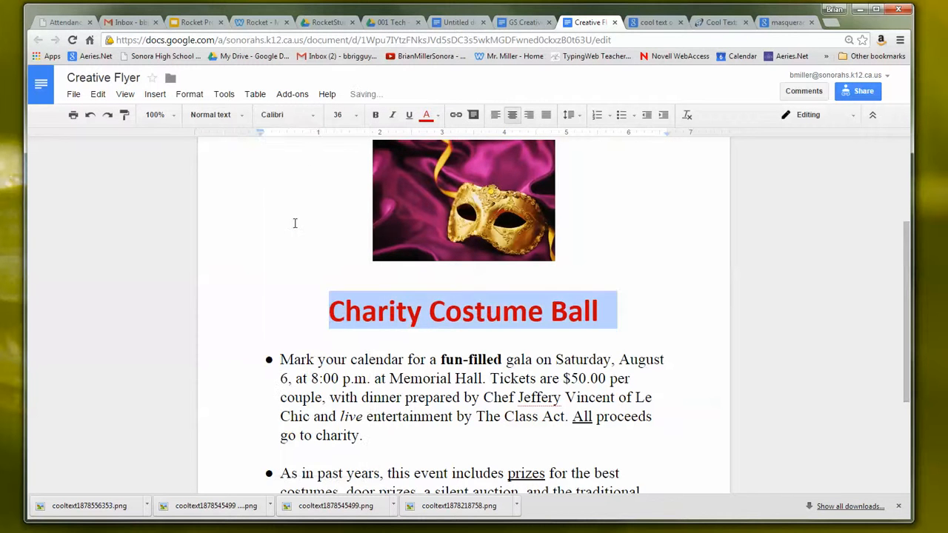
# Step: Turn the bullet off and back on for the "Mark your calendar" paragraph
pyautogui.scroll(-2, 359, 302)
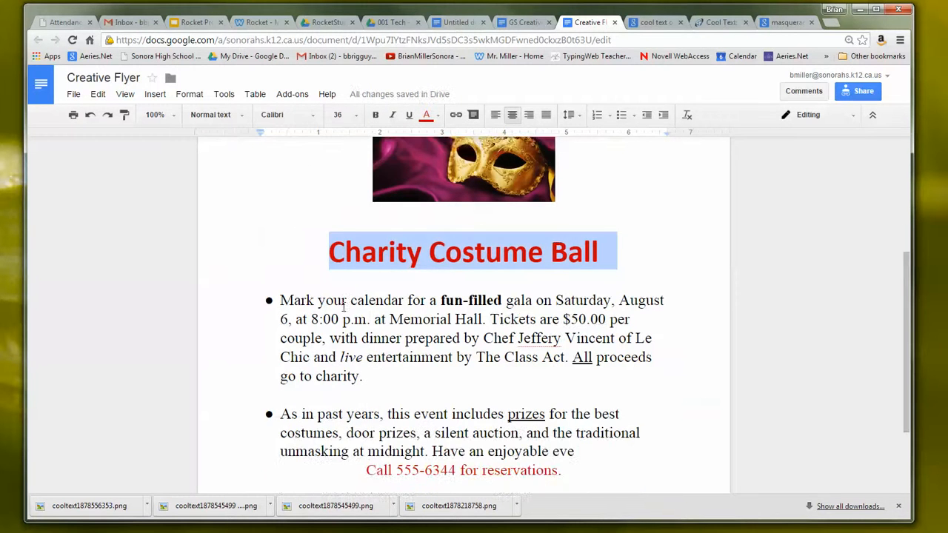
pyautogui.click(286, 299)
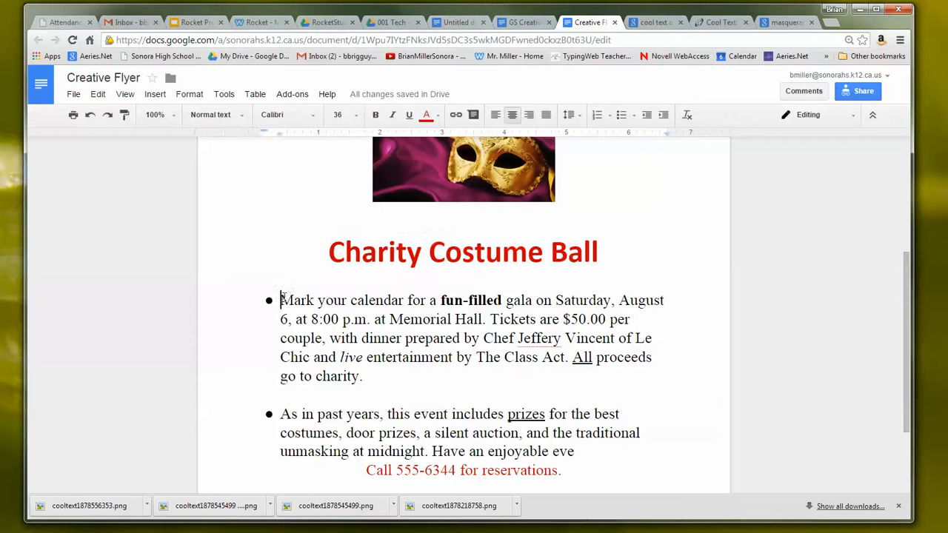
pyautogui.click(622, 116)
pyautogui.click(621, 116)
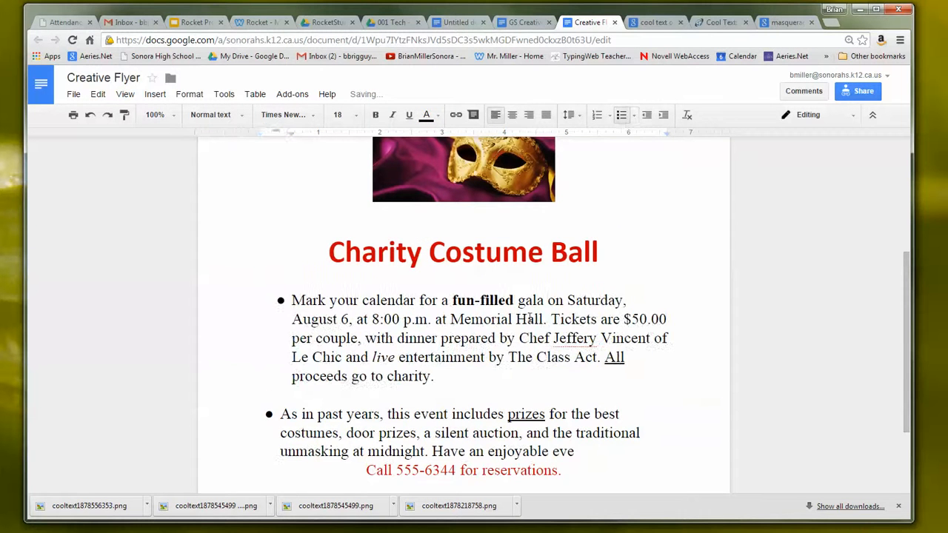
# Step: Remove the underline from the word "All" in the first bullet, and switch italic and bold on and back off for it
pyautogui.doubleClick(613, 357)
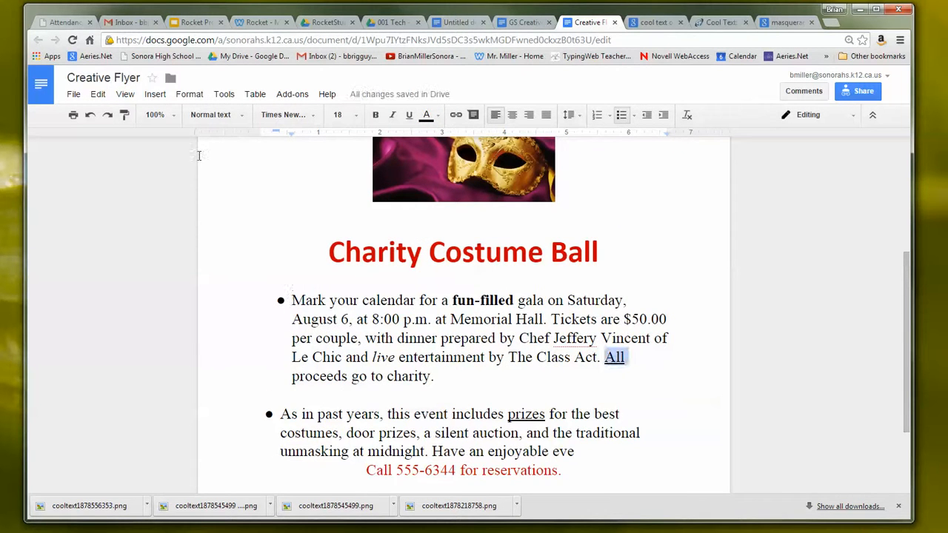
pyautogui.click(392, 117)
pyautogui.click(392, 117)
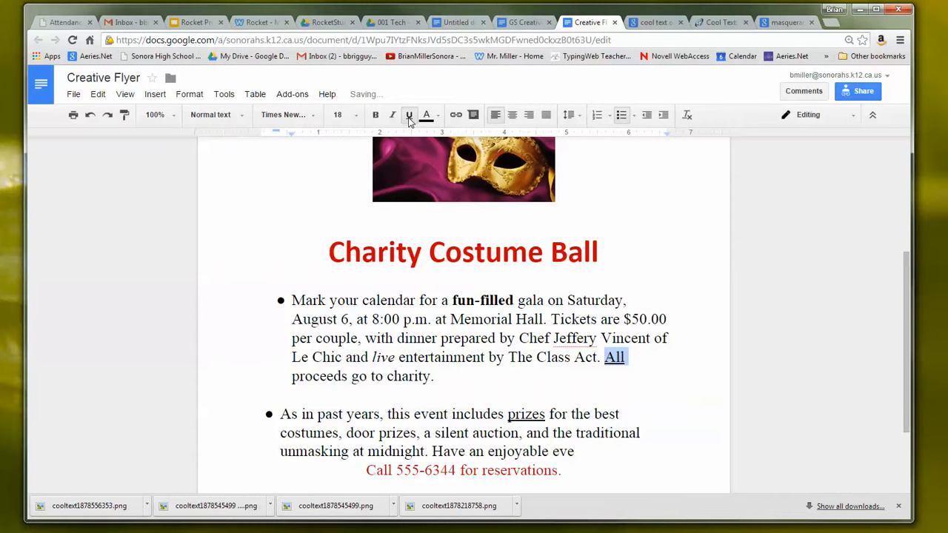
pyautogui.click(408, 119)
pyautogui.click(375, 115)
pyautogui.click(375, 115)
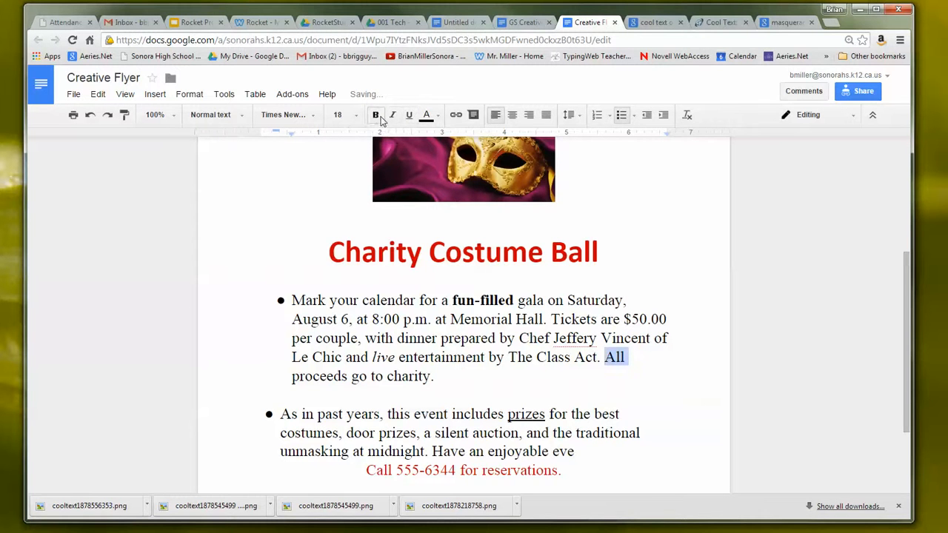
pyautogui.scroll(-3, 407, 161)
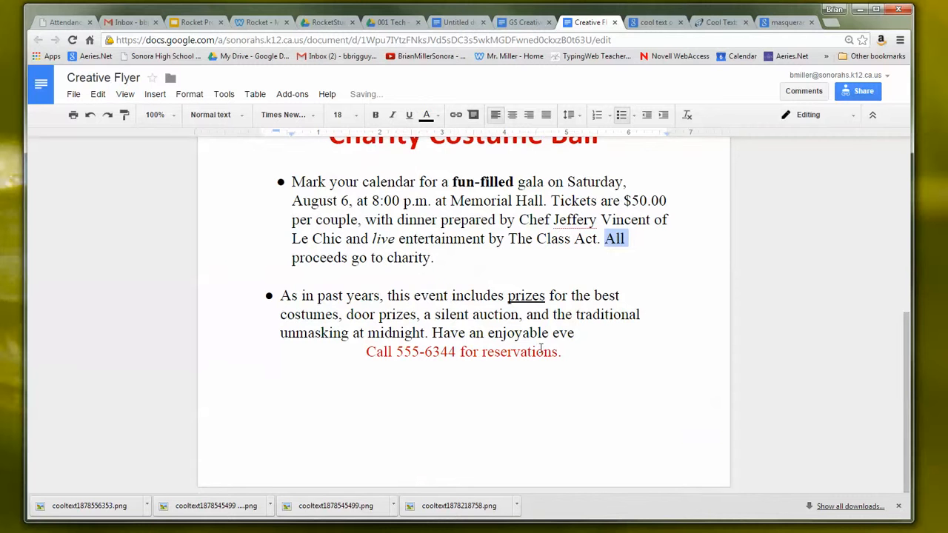
pyautogui.scroll(6, 414, 271)
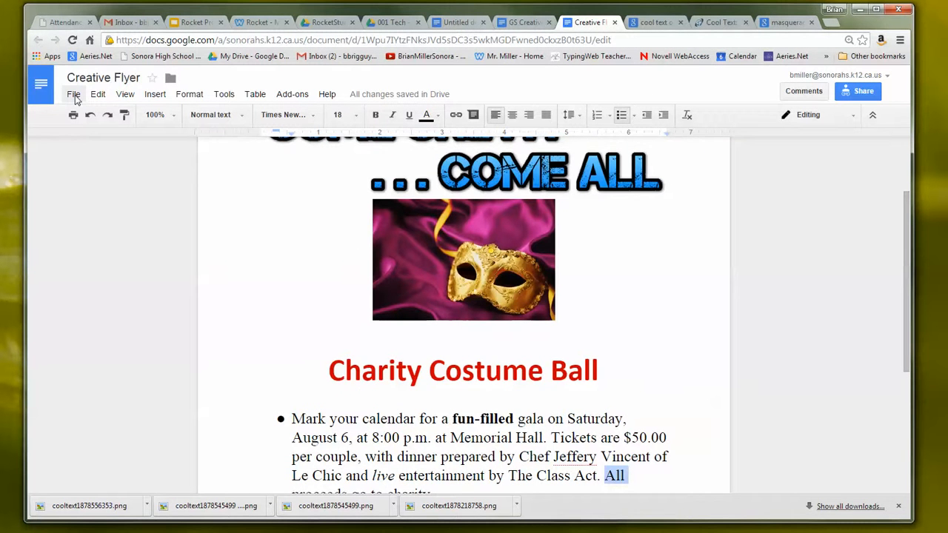
pyautogui.scroll(3, 627, 336)
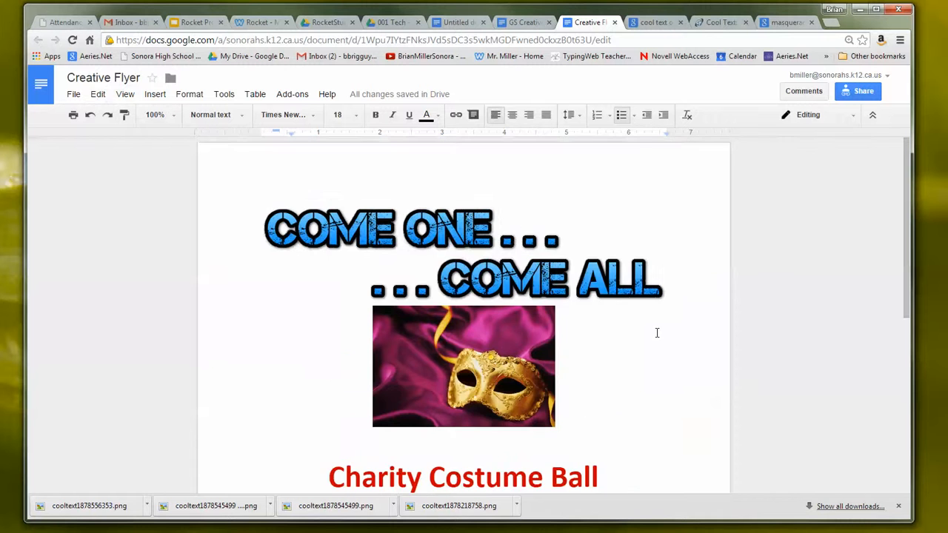
pyautogui.scroll(-8, 656, 335)
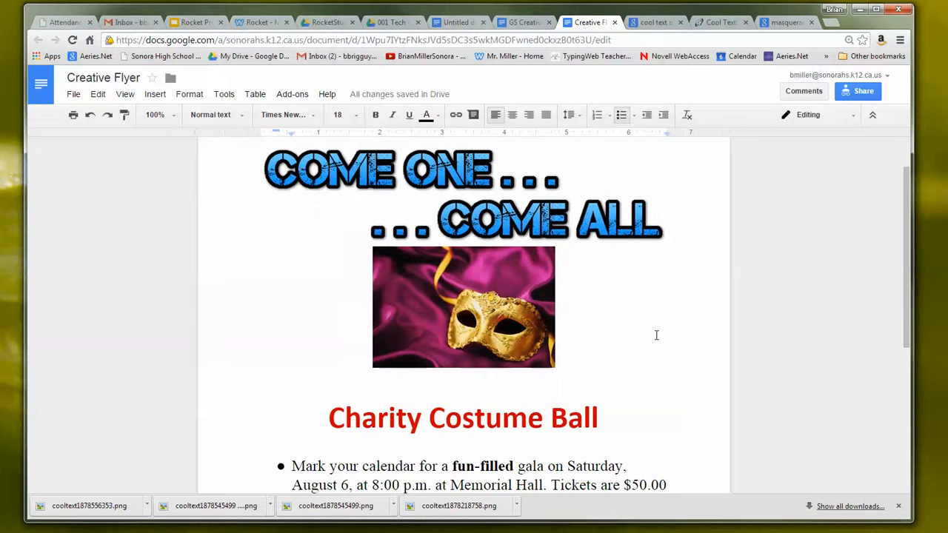
pyautogui.scroll(3, 646, 339)
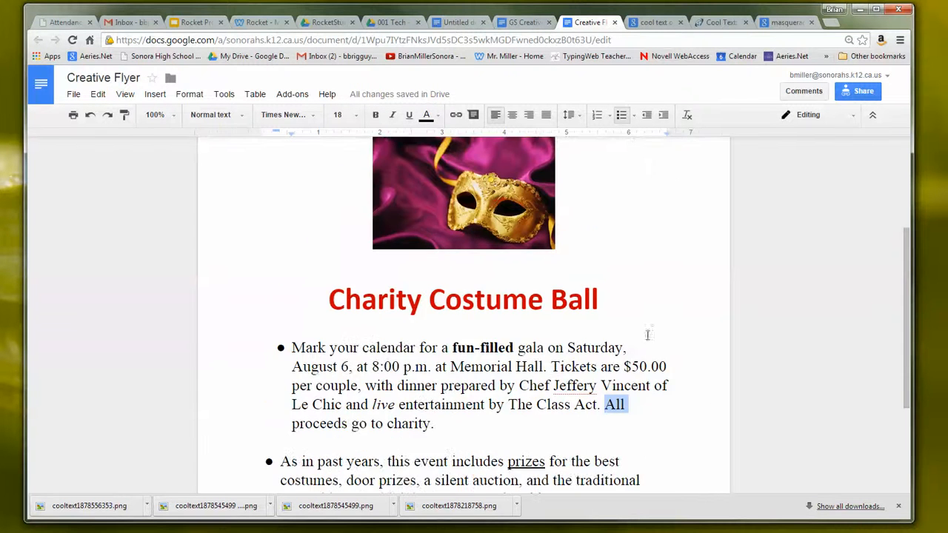